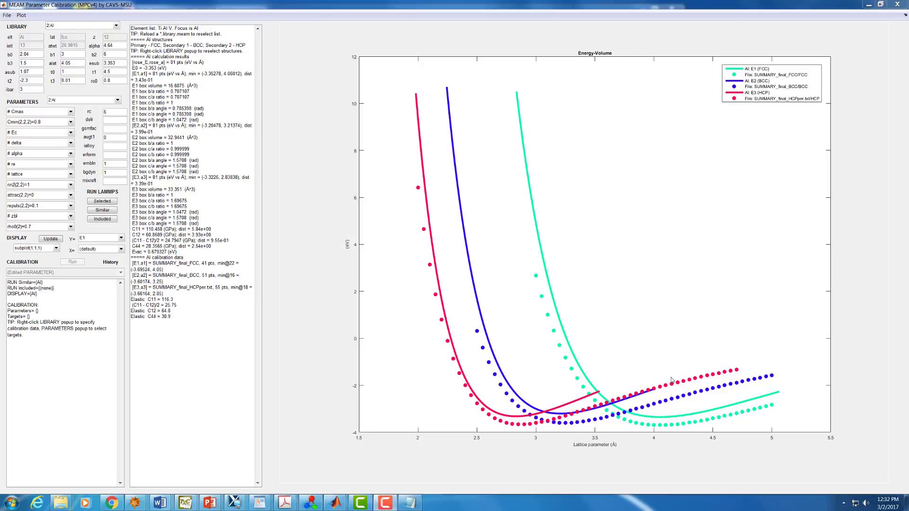
# Switch from MPCv4 to the SUMMARY_final_HCPper.txt data file open in Notepad
pyautogui.hotkey('alt', 'Tab')
pyautogui.hotkey('alt', 'Tab')
pyautogui.hotkey('alt', 'Tab')
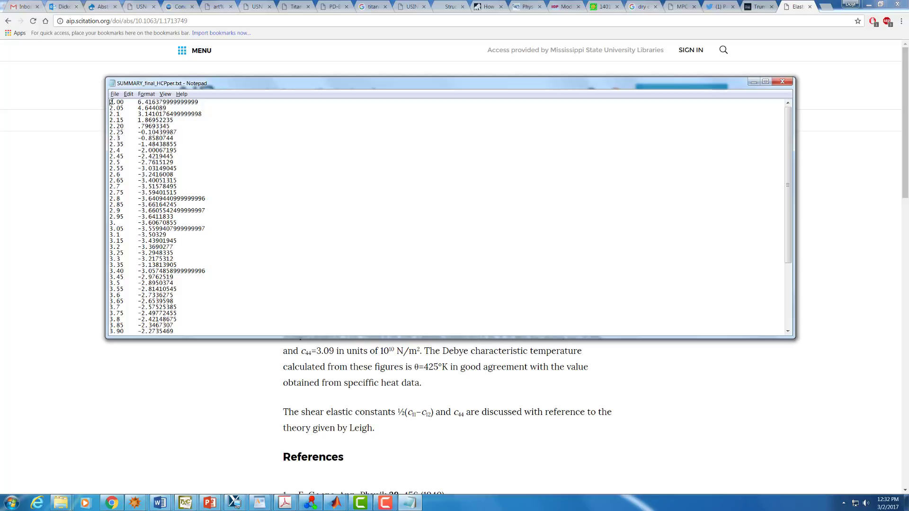
# Review the HCP lattice-parameter and energy pairs in SUMMARY_final_HCPper.txt, then close Notepad
pyautogui.click(137, 102)
pyautogui.hotkey('shift', 'End')
pyautogui.scroll(-2, 154, 179)
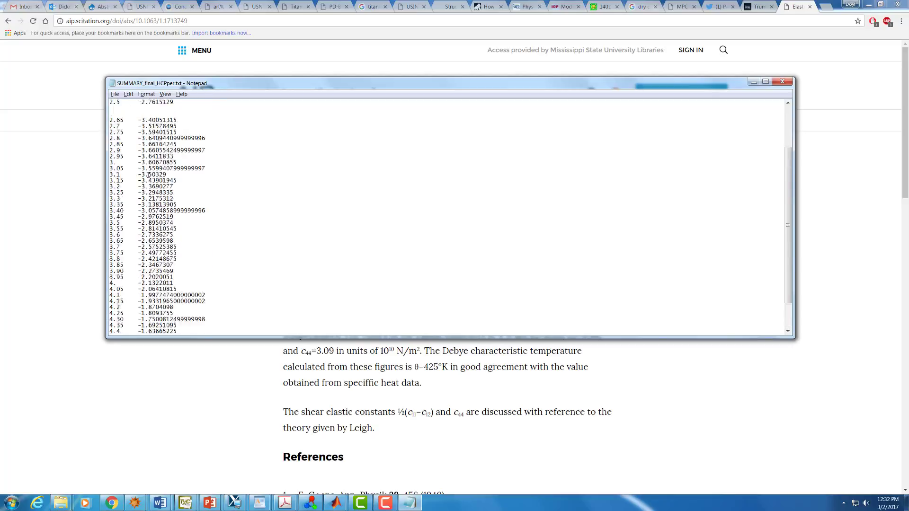
pyautogui.scroll(2, 154, 179)
pyautogui.click(782, 81)
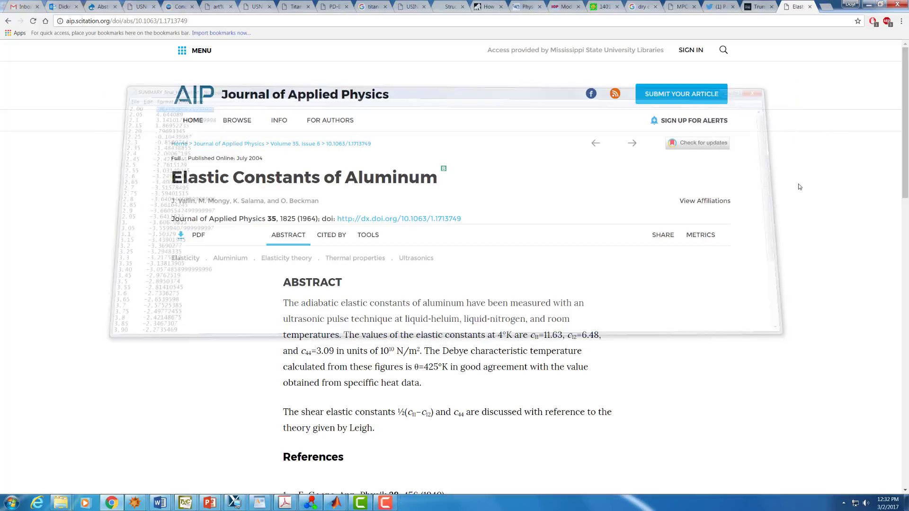
pyautogui.hotkey('alt', 'Tab')
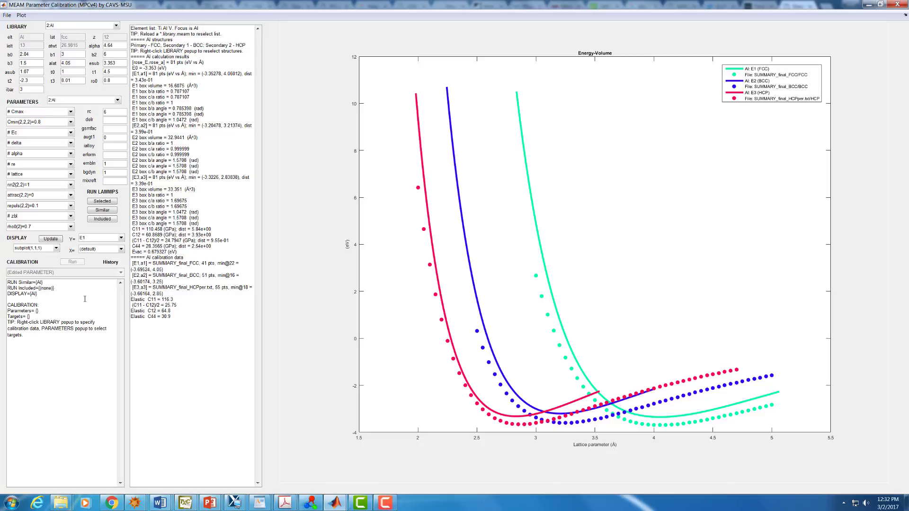
pyautogui.rightClick(12, 72)
pyautogui.click(6, 69)
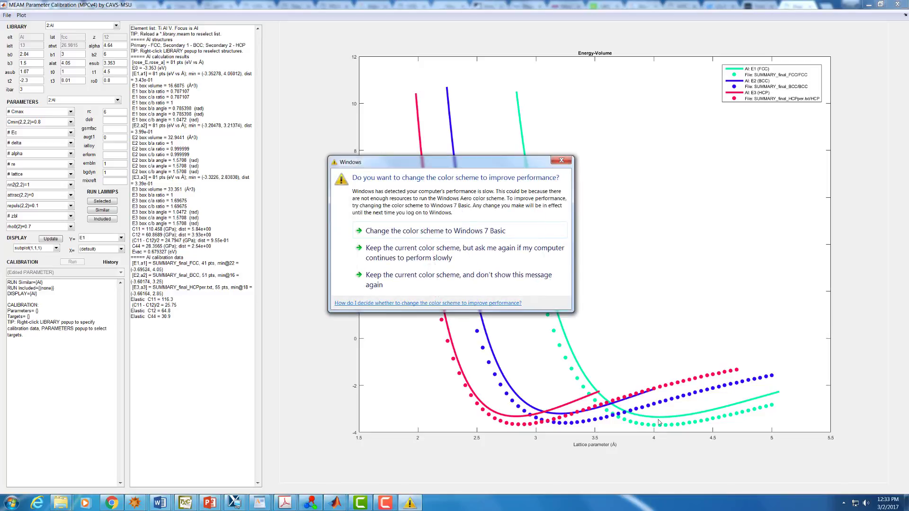
# Close the Windows colour-scheme warning dialog covering the Energy-Volume plot
pyautogui.click(568, 161)
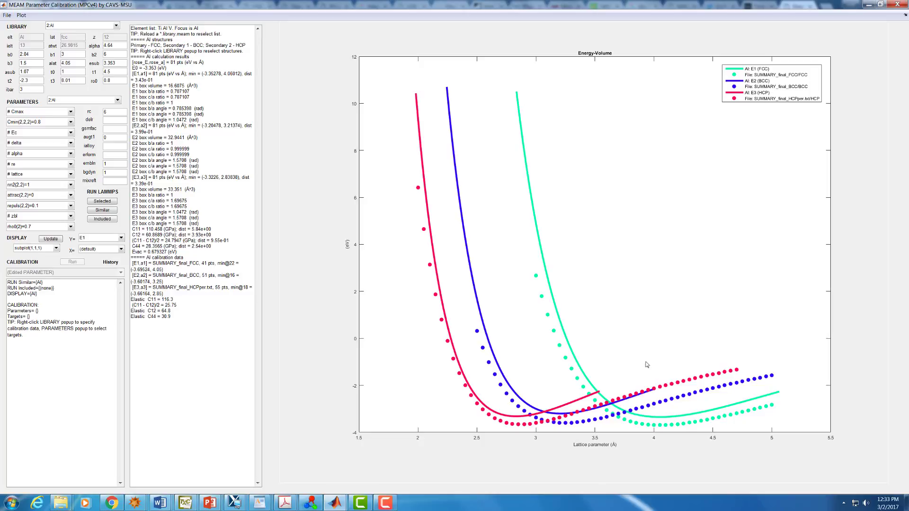
pyautogui.moveTo(95, 48)
# Add alat as a calibration parameter with range 3 to 5
pyautogui.rightClick(53, 62)
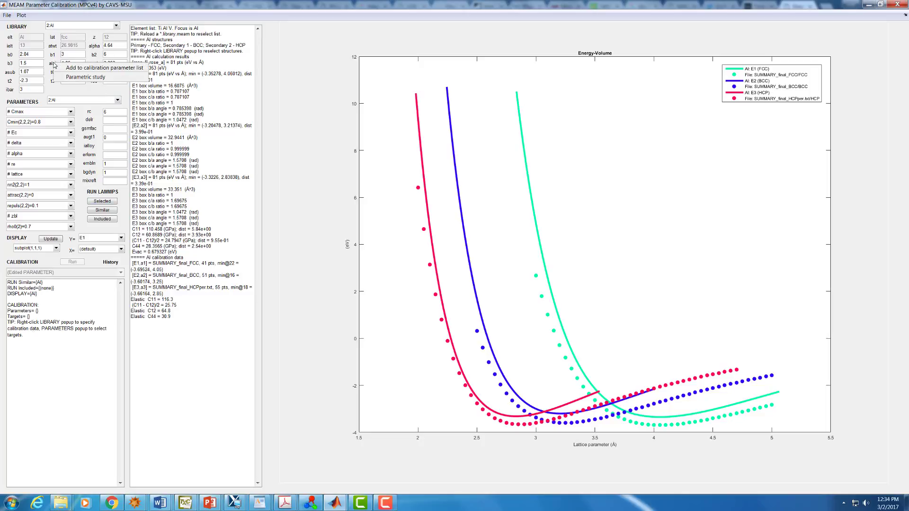
pyautogui.click(79, 68)
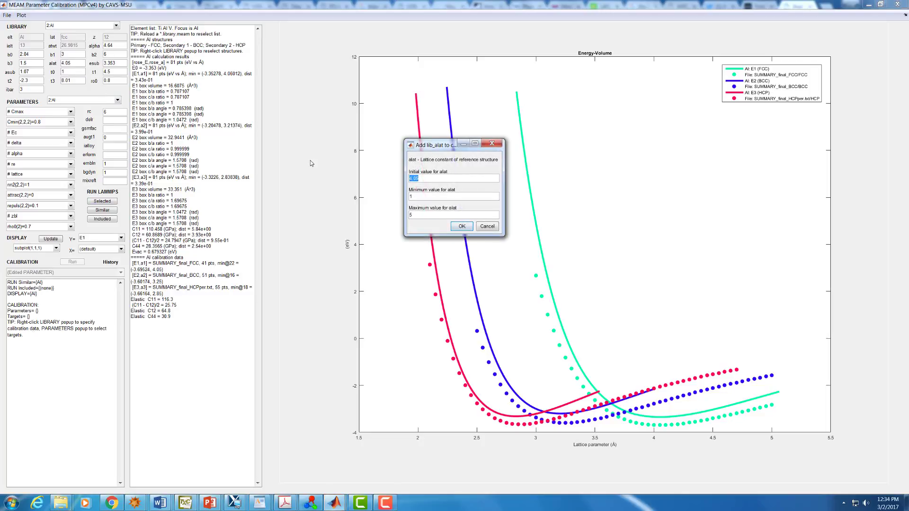
pyautogui.press('Tab')
pyautogui.write('3')
pyautogui.click(462, 227)
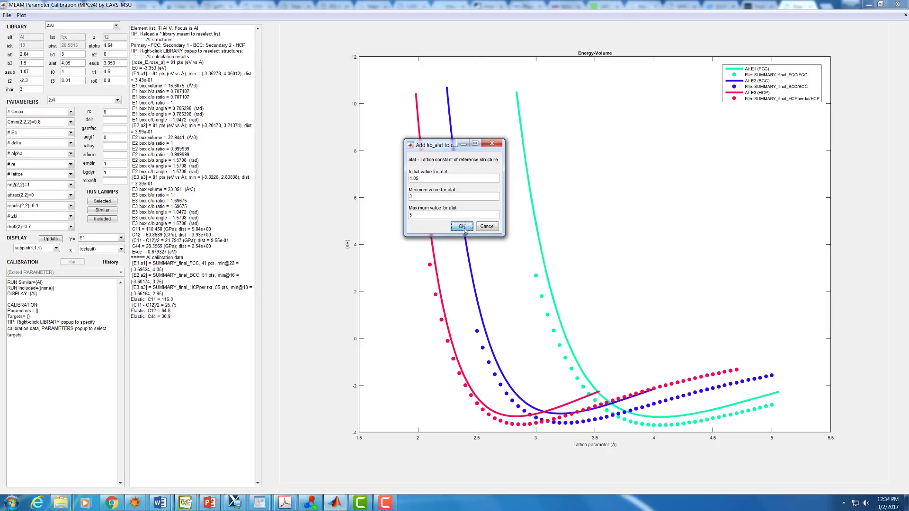
# Add alpha as a calibration parameter with range 4 to 5
pyautogui.rightClick(95, 46)
pyautogui.click(111, 49)
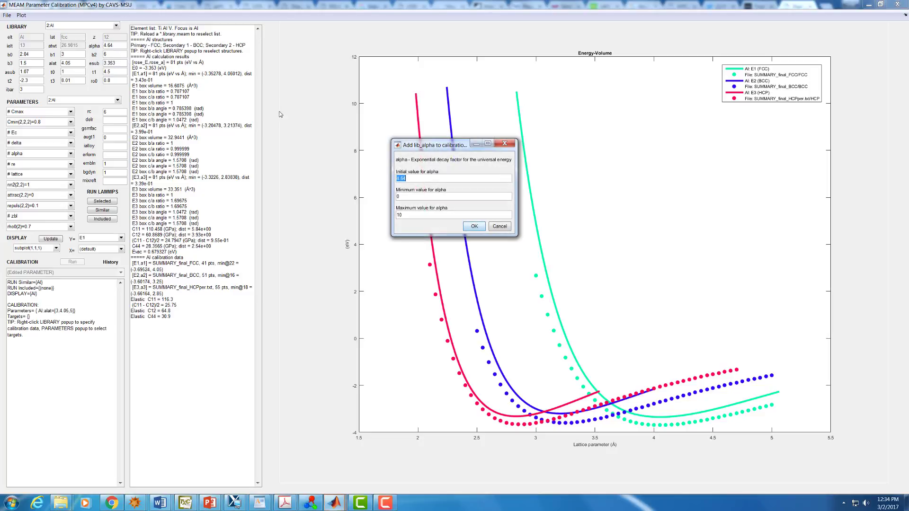
pyautogui.doubleClick(409, 198)
pyautogui.write('4')
pyautogui.doubleClick(413, 216)
pyautogui.write('5')
pyautogui.click(474, 227)
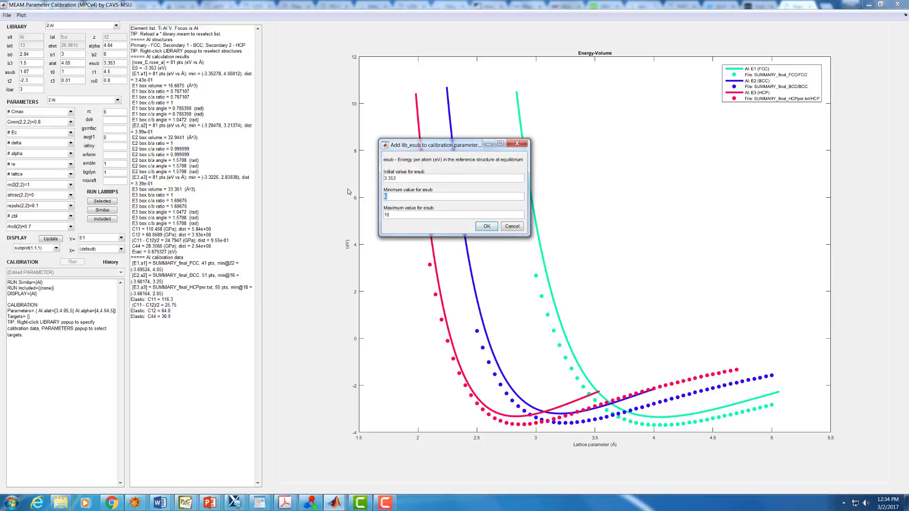
# Add esub as a calibration parameter with range 3 to 4
pyautogui.doubleClick(386, 215)
pyautogui.write('4')
pyautogui.click(487, 227)
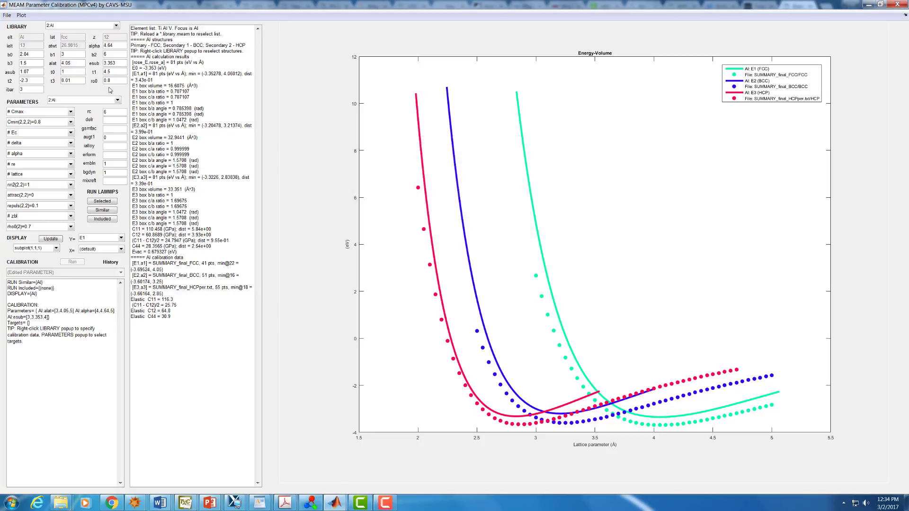
# Set the Al [E1,a1] FCC curve, end points 15 and 30, as the calibration target
pyautogui.rightClick(84, 101)
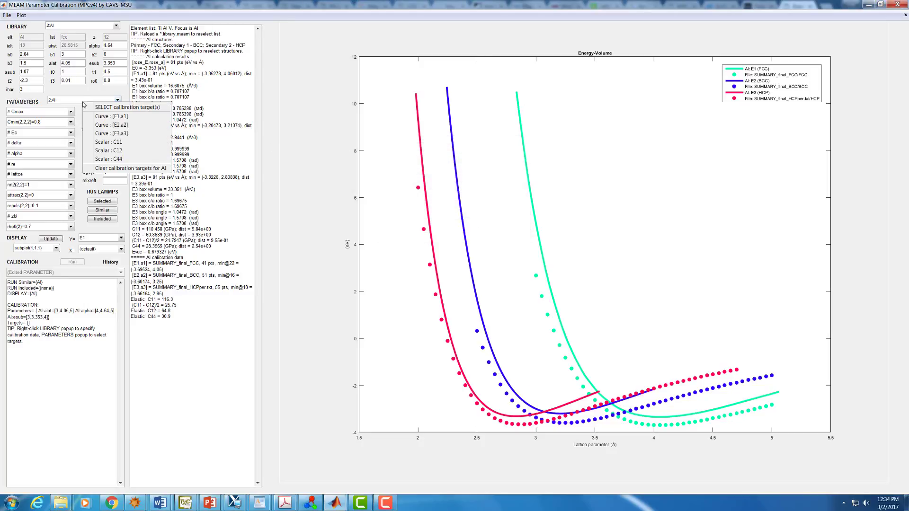
pyautogui.click(115, 117)
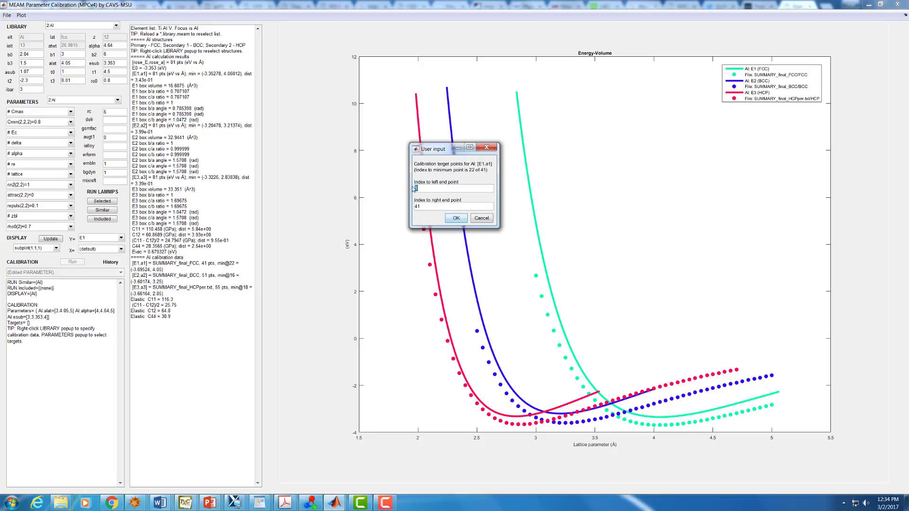
pyautogui.write('15')
pyautogui.press('BackSpace')
pyautogui.press('BackSpace')
pyautogui.write('30')
pyautogui.click(456, 219)
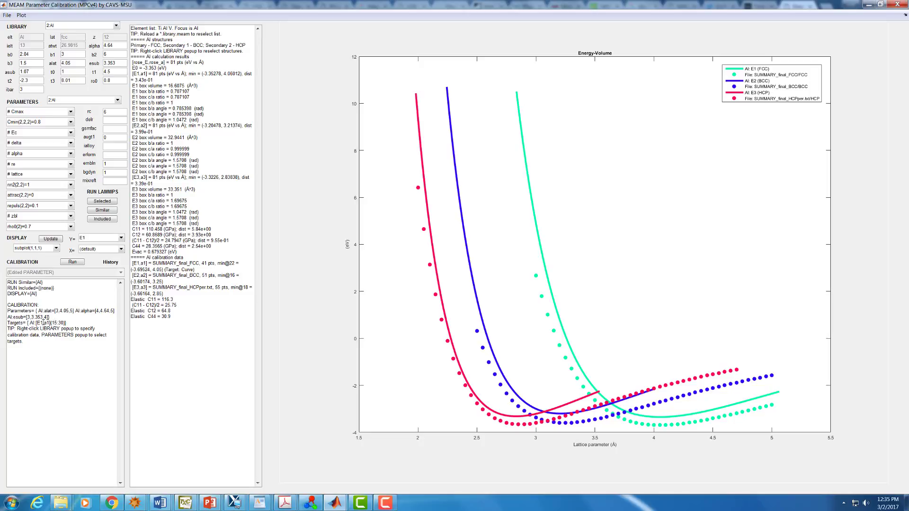
# Run the calibration, yielding alat 4.05168, alpha 4.23448 and esub 3.69537
pyautogui.click(73, 262)
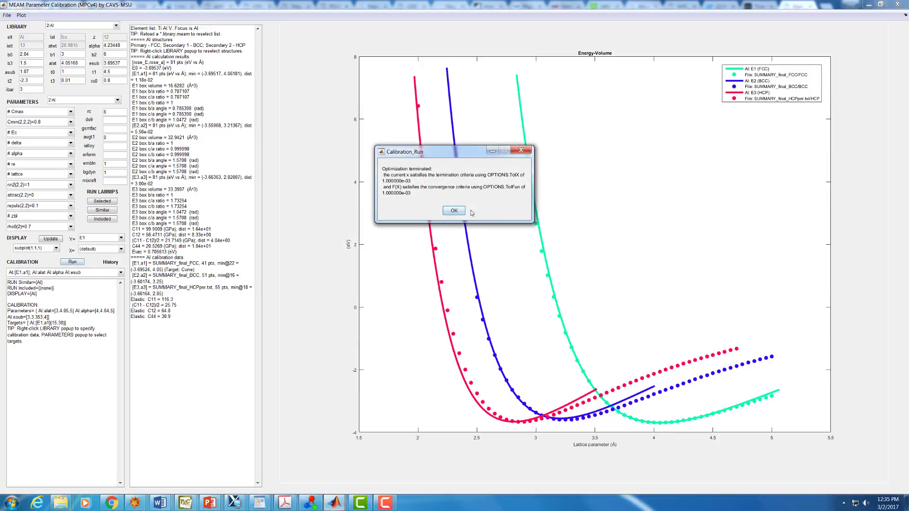
pyautogui.click(455, 211)
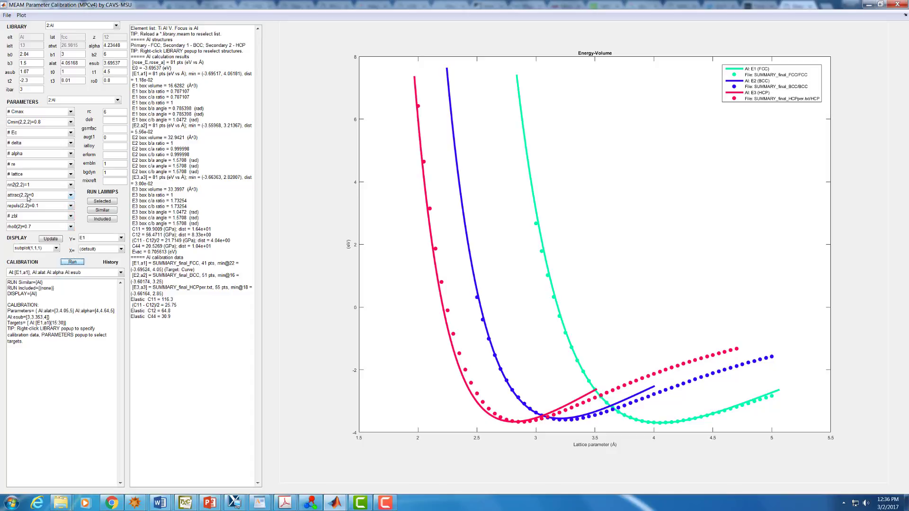
pyautogui.moveTo(27, 199)
# Run a three-value parametric study of attrac(2,2) with min 0 and max 0.2
pyautogui.rightClick(32, 198)
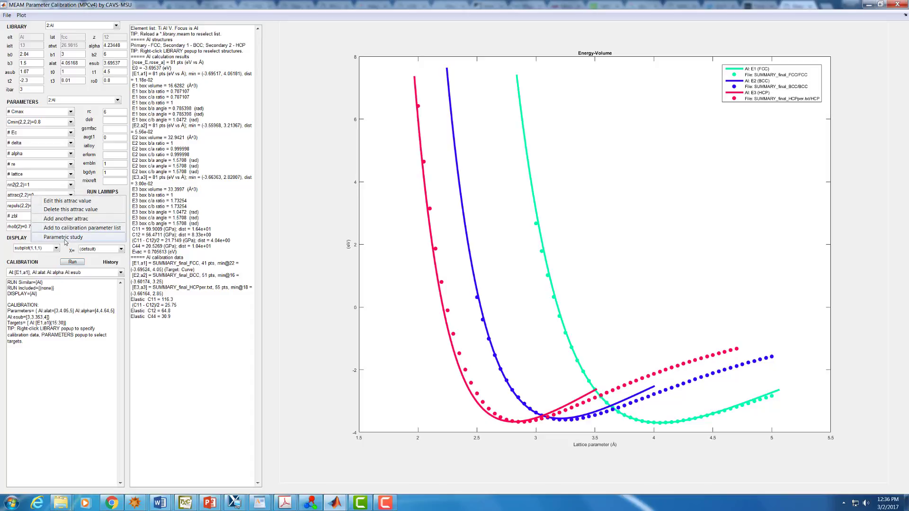
pyautogui.click(65, 239)
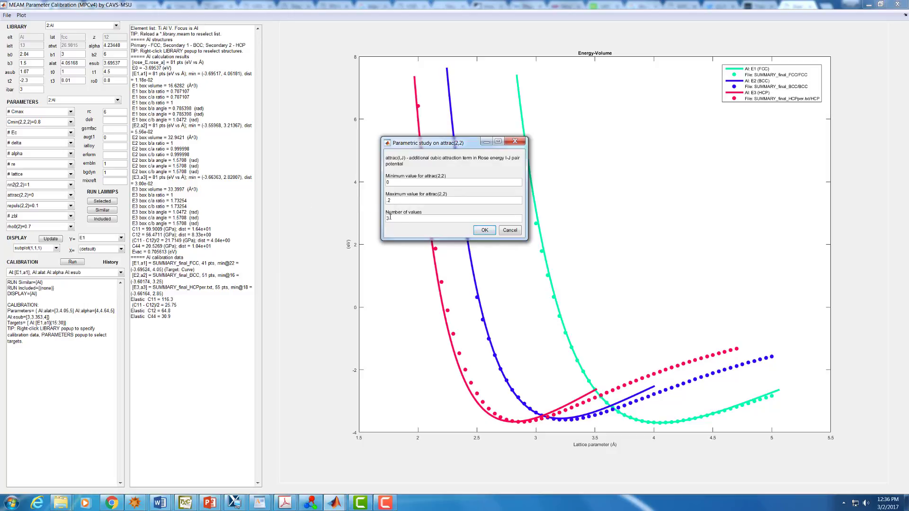
pyautogui.click(485, 230)
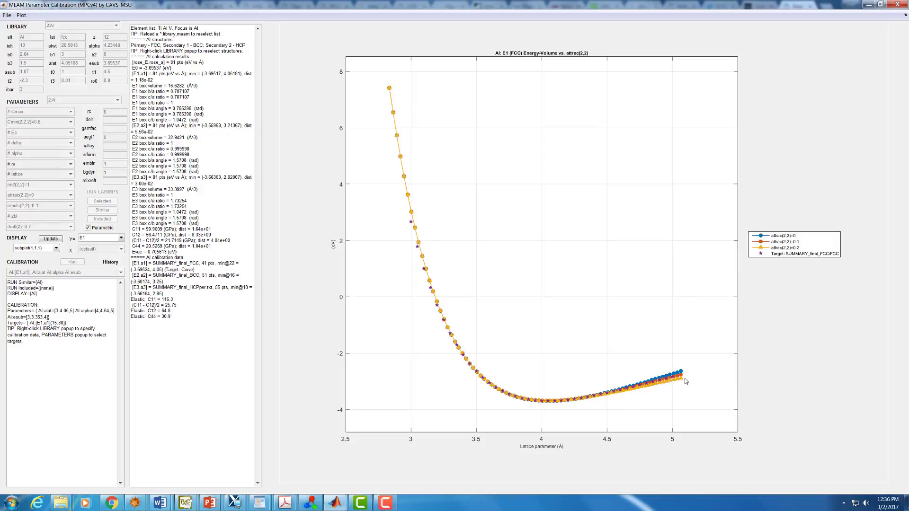
# Change attrac(2,2) to 0.1 and rerun LAMMPS for the selected FCC, BCC and HCP structures
pyautogui.click(88, 228)
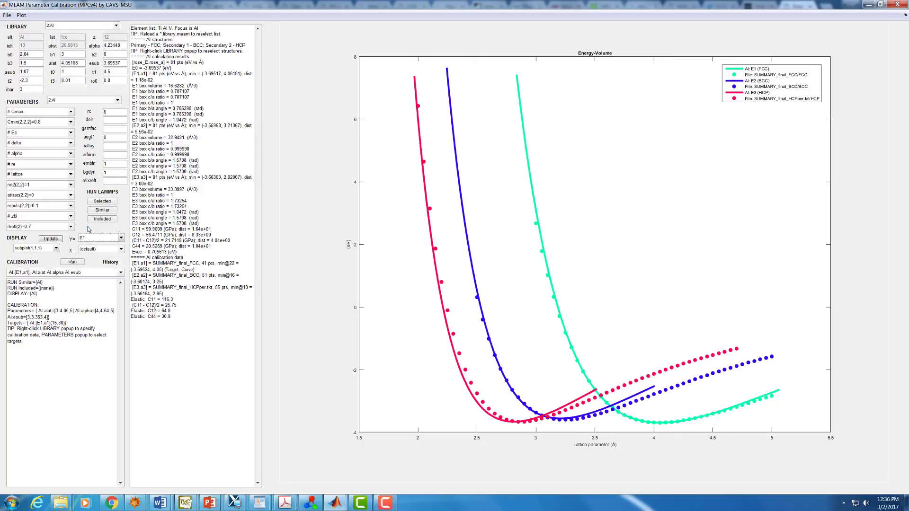
pyautogui.rightClick(45, 196)
pyautogui.click(67, 201)
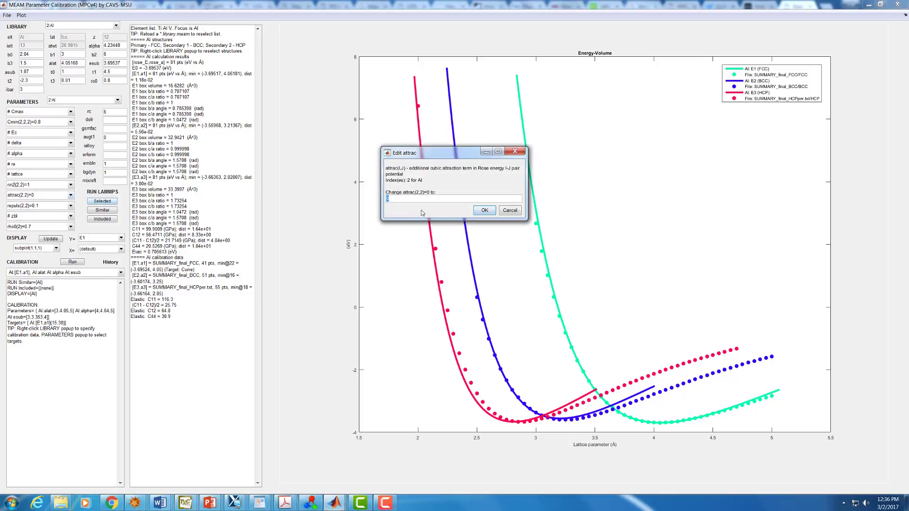
pyautogui.click(492, 213)
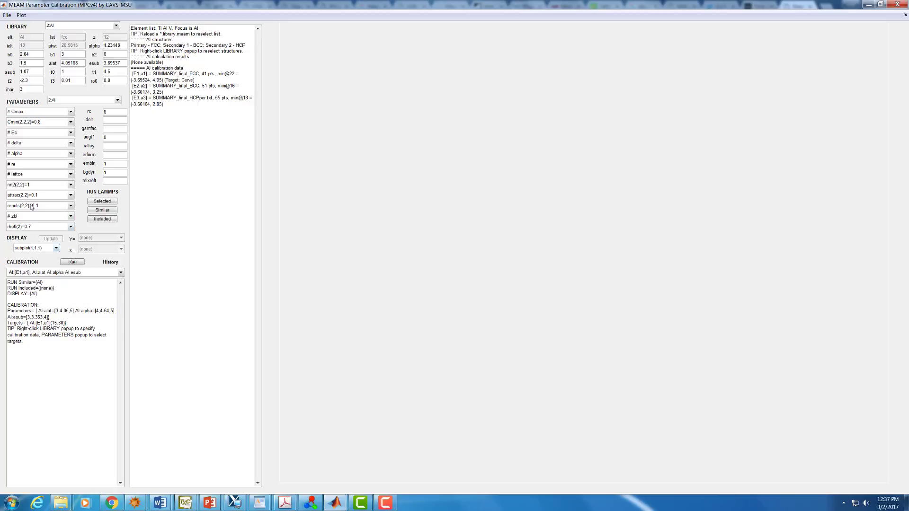
pyautogui.click(103, 202)
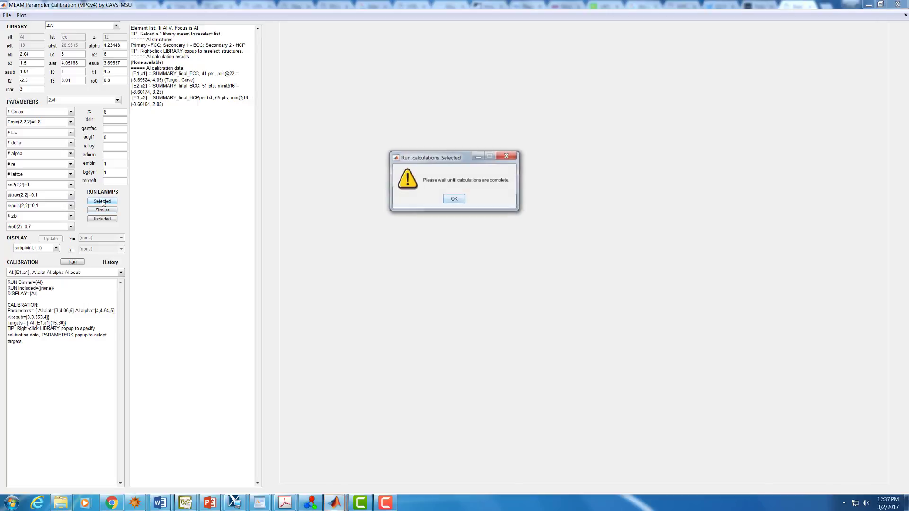
pyautogui.press('Return')
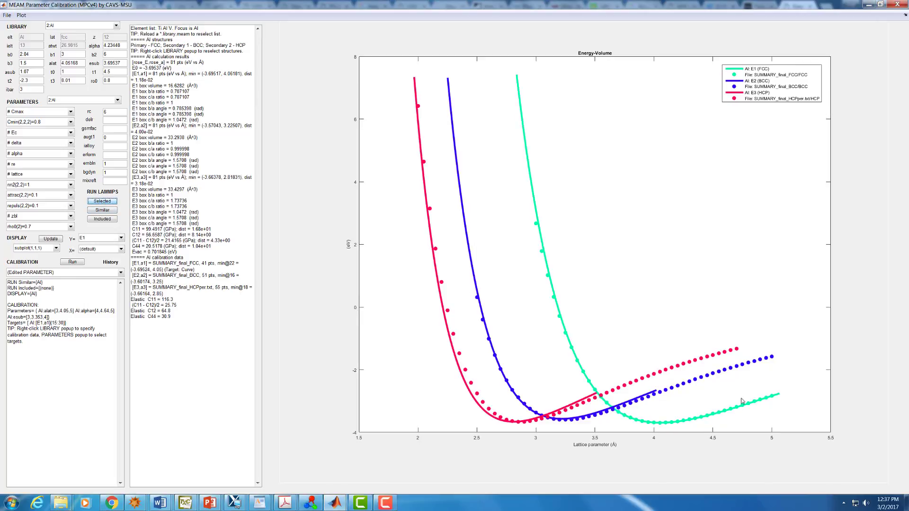
# Set up a repuls(2,2) parametric study with min -0.1, max 0 and 4 values
pyautogui.rightClick(47, 207)
pyautogui.click(77, 209)
pyautogui.click(519, 206)
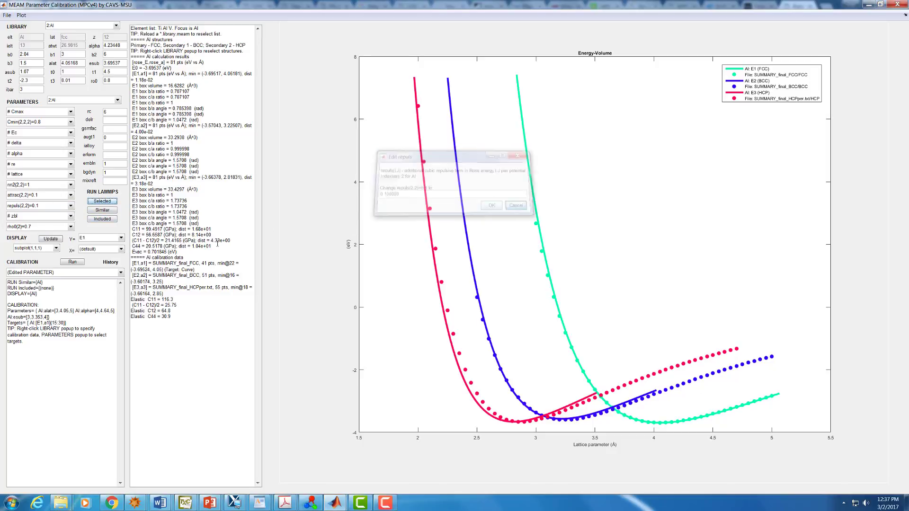
pyautogui.rightClick(47, 208)
pyautogui.click(73, 248)
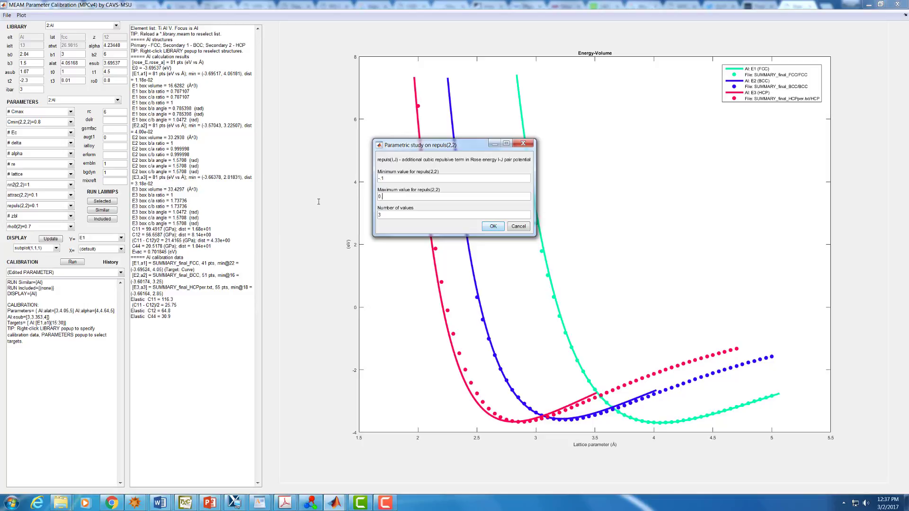
pyautogui.doubleClick(377, 216)
pyautogui.write('4')
pyautogui.click(493, 227)
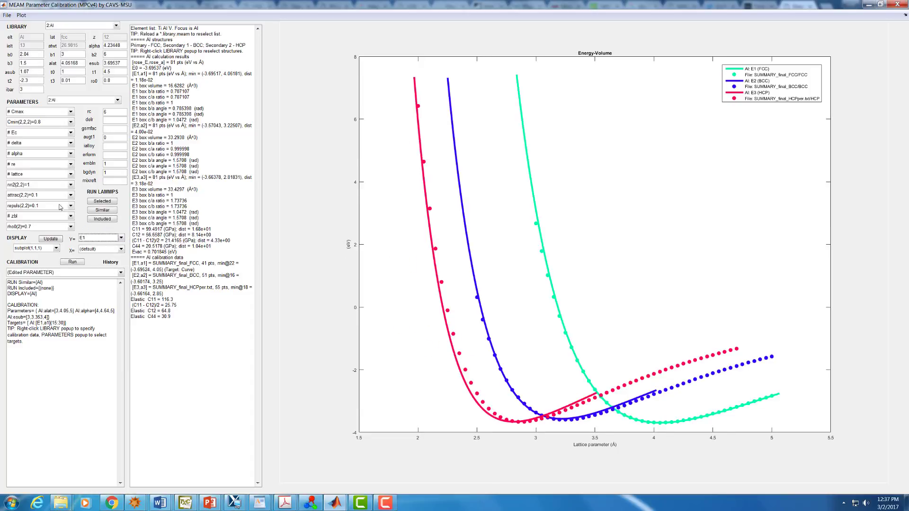
# Change repuls(2,2) to 0.075, update, and rerun LAMMPS for the selected structures
pyautogui.rightClick(47, 206)
pyautogui.click(74, 215)
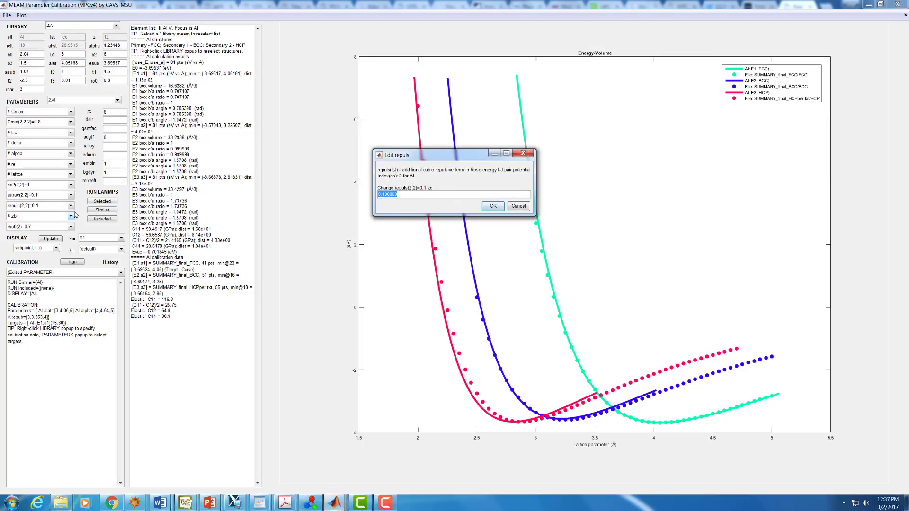
pyautogui.write('.075')
pyautogui.click(493, 205)
pyautogui.click(62, 239)
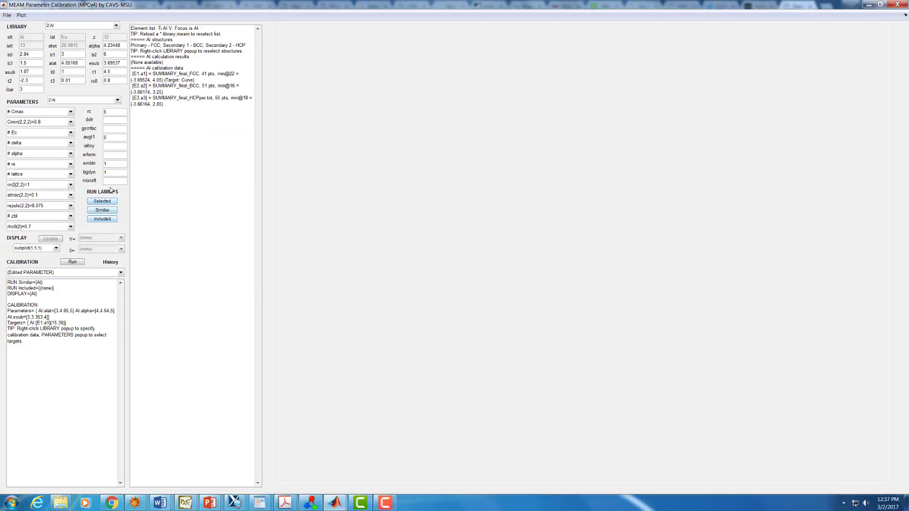
pyautogui.click(102, 201)
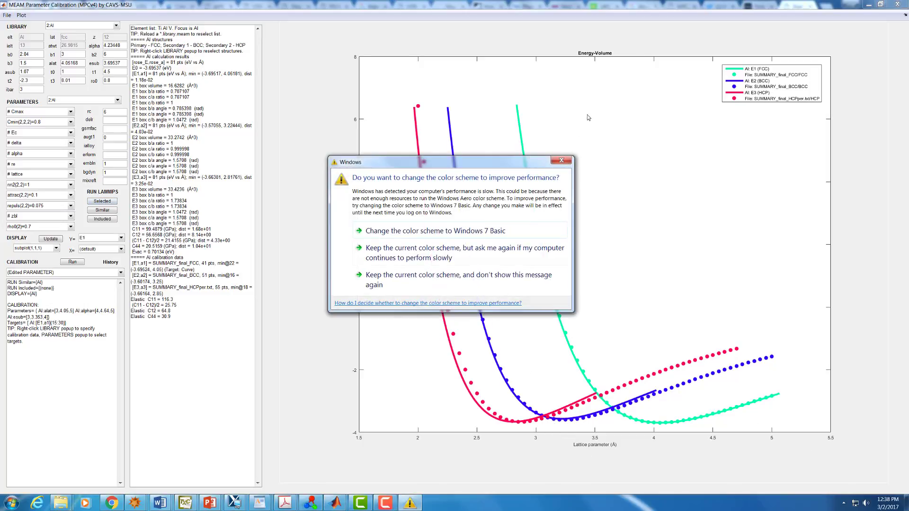
# Dismiss the performance warning and keep the current colour scheme
pyautogui.click(454, 269)
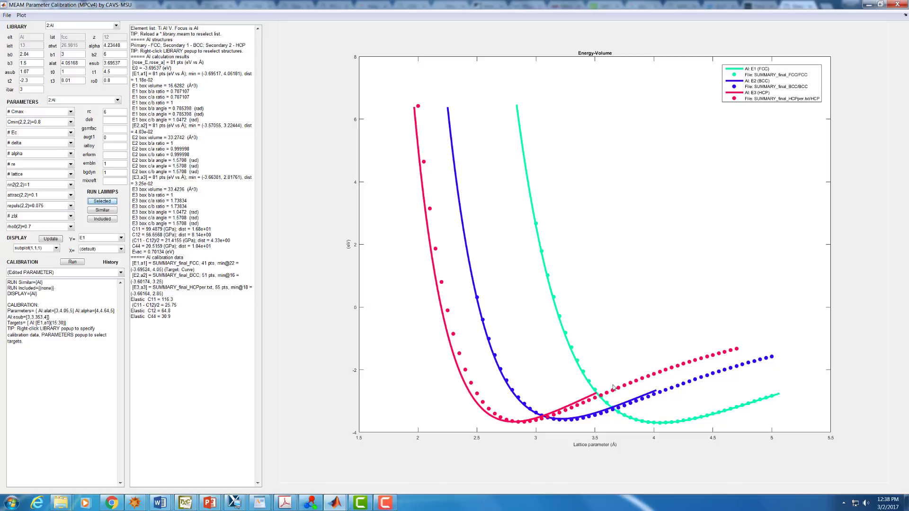
# Run a four-value parametric study of b0 from 1.5 to 3
pyautogui.rightClick(9, 55)
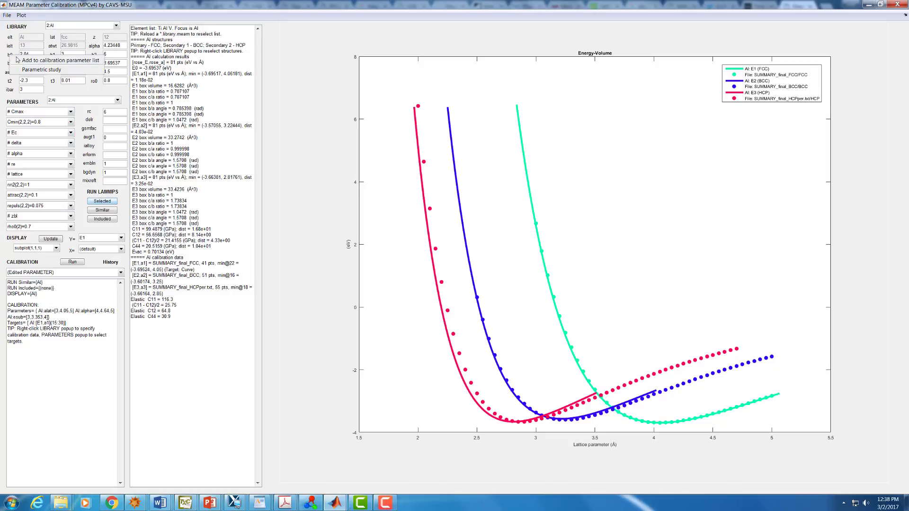
pyautogui.click(27, 70)
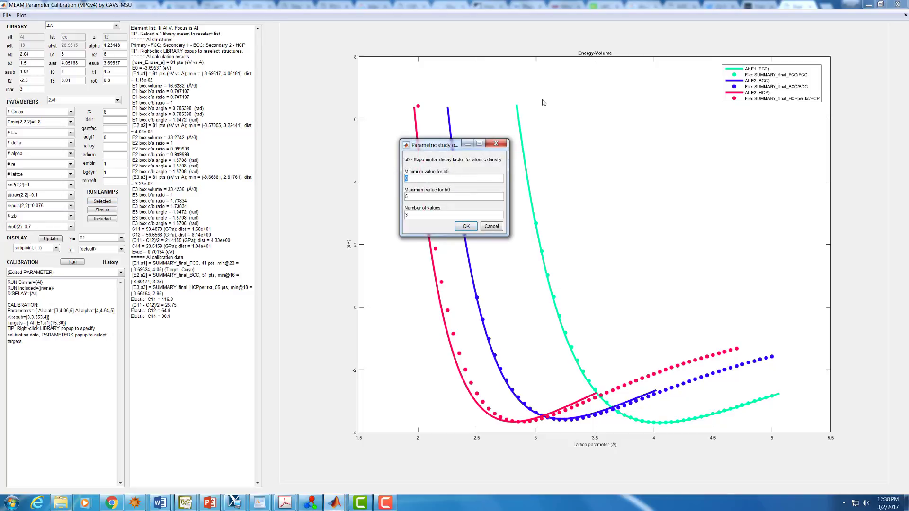
pyautogui.write('1')
pyautogui.press('Tab')
pyautogui.write('4')
pyautogui.click(467, 227)
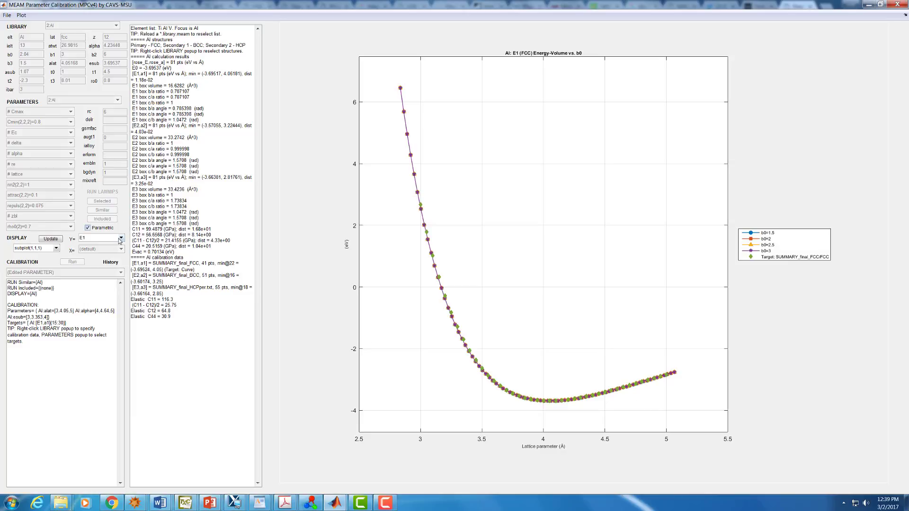
# Plot the BCC (E2) energy curves across the b0 values, then turn off the parametric view
pyautogui.click(115, 238)
pyautogui.click(83, 252)
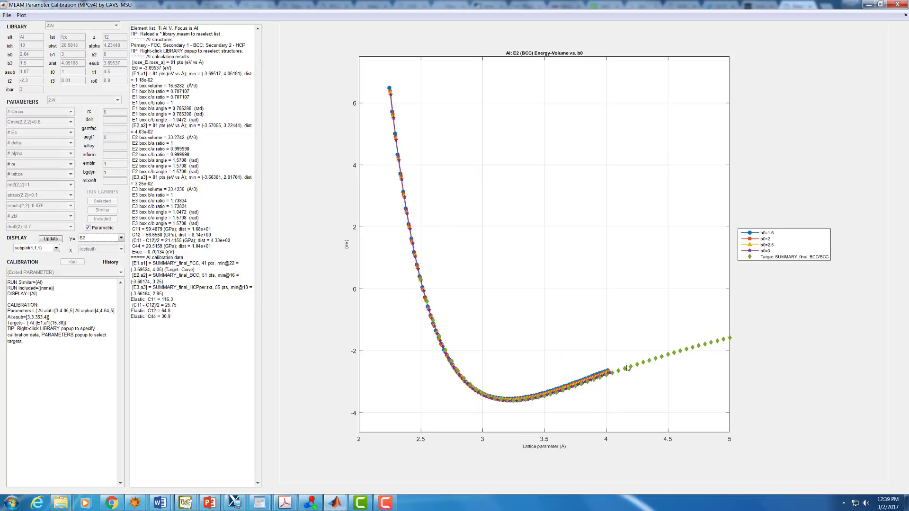
pyautogui.click(86, 229)
# Change b0 to 3 and recompute the FCC, BCC and HCP structures
pyautogui.rightClick(10, 56)
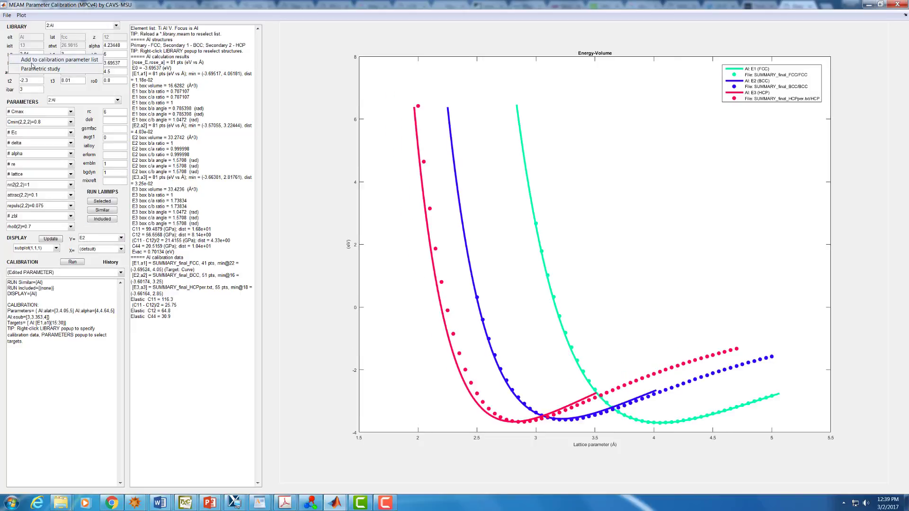
pyautogui.click(26, 54)
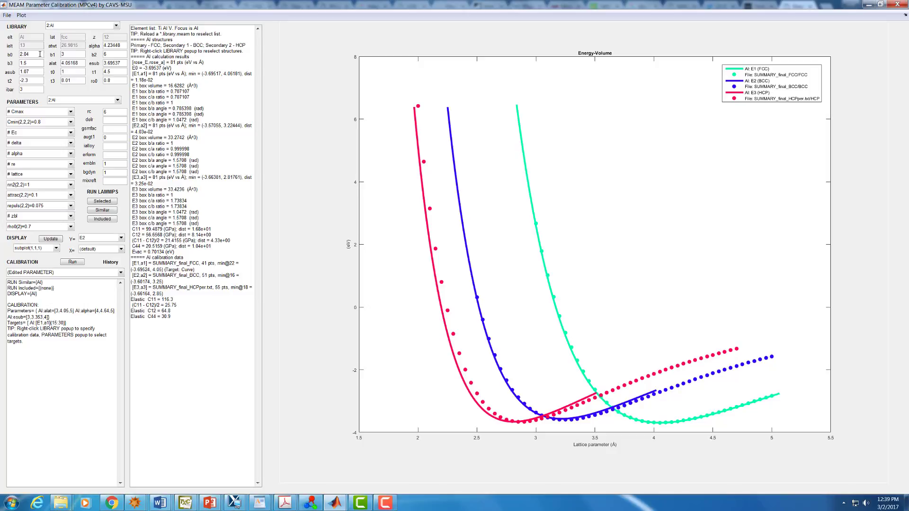
pyautogui.doubleClick(39, 54)
pyautogui.write('3')
pyautogui.click(104, 202)
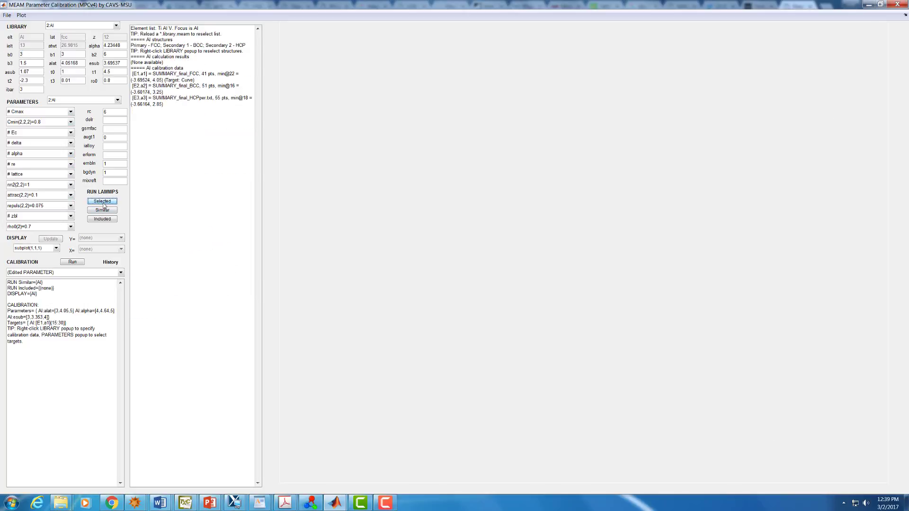
pyautogui.press('Return')
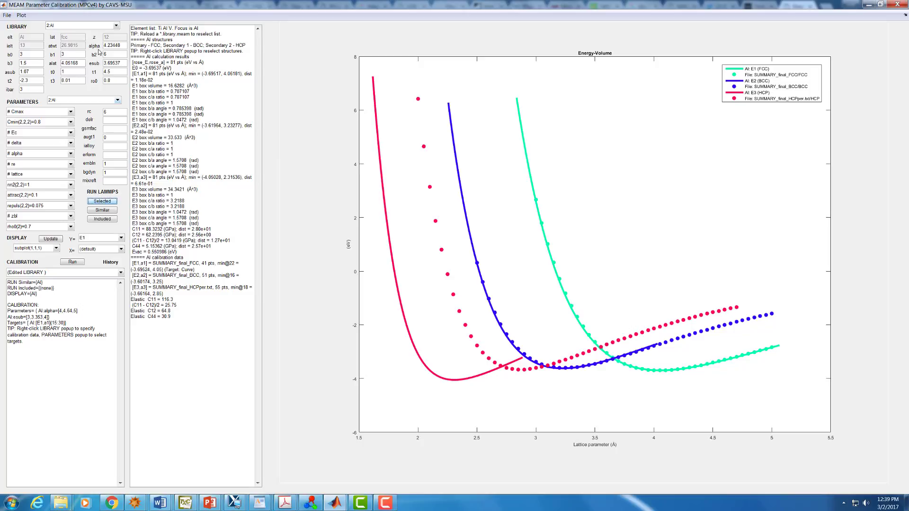
# Remove alpha and esub from the calibration parameter list
pyautogui.rightClick(96, 49)
pyautogui.click(100, 60)
pyautogui.rightClick(97, 65)
pyautogui.click(116, 76)
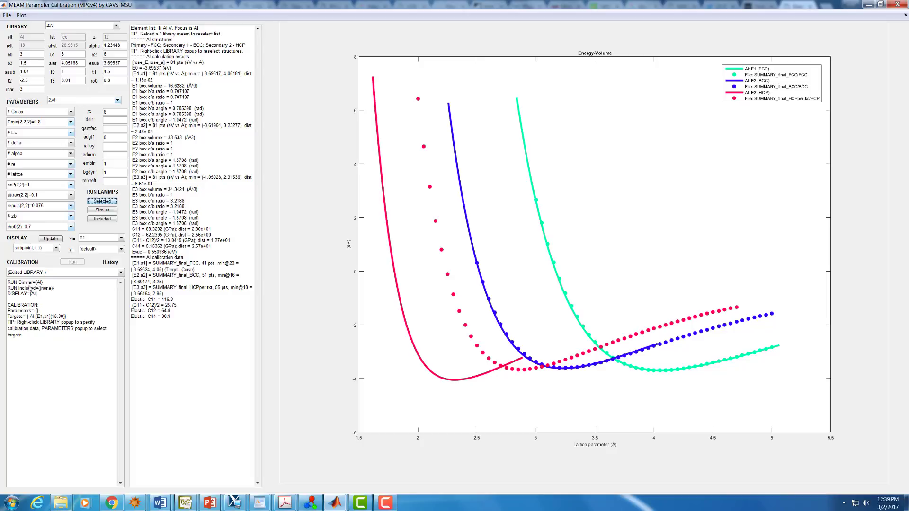
# Replace the FCC curve [E1,a1] target with the BCC curve [E2,a2], using points 1 to 30
pyautogui.rightClick(85, 104)
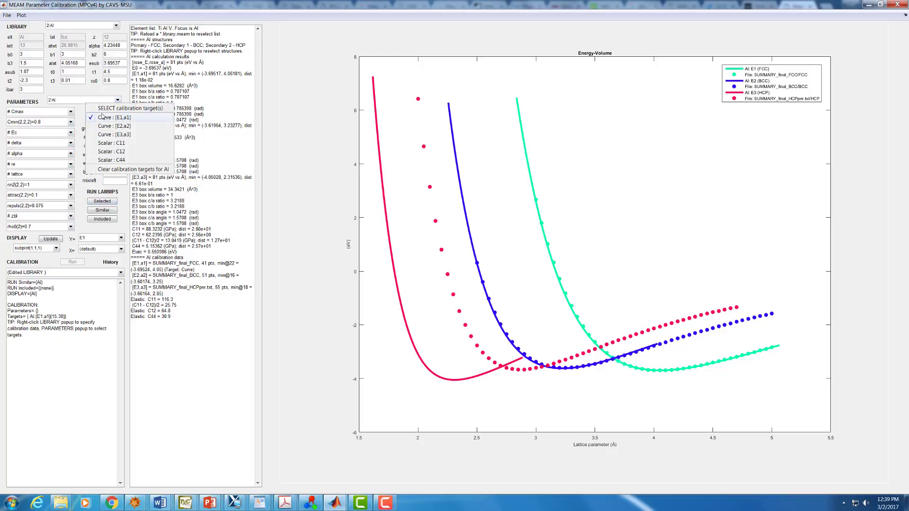
pyautogui.click(103, 117)
pyautogui.rightClick(91, 101)
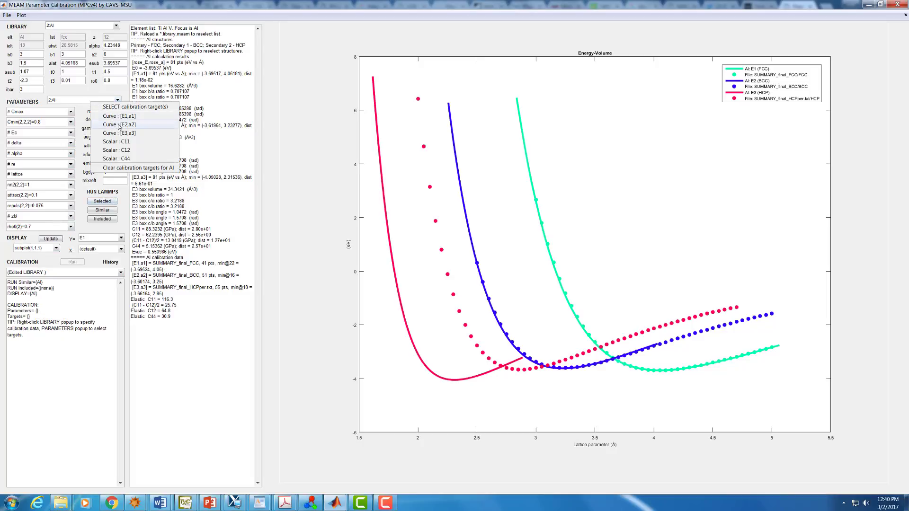
pyautogui.click(119, 124)
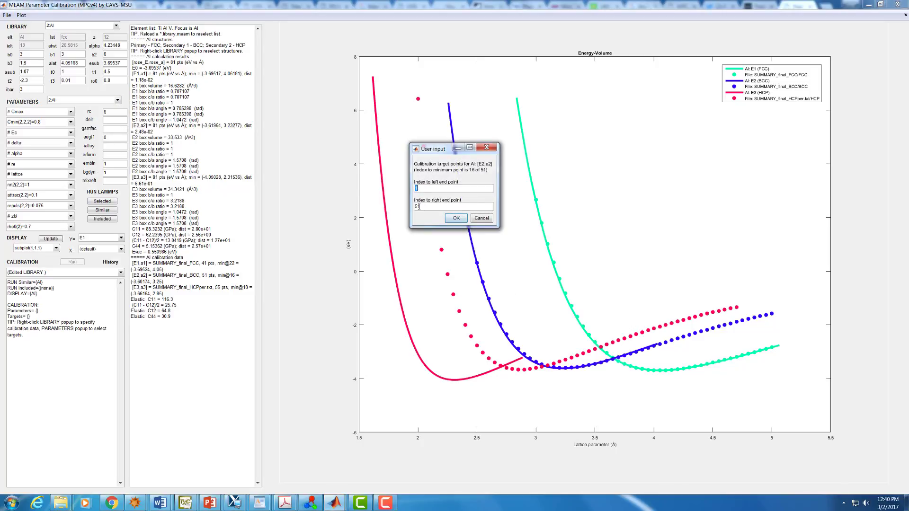
pyautogui.write('15')
pyautogui.press('Tab')
pyautogui.moveTo(442, 151); pyautogui.dragTo(643, 115)
pyautogui.doubleClick(645, 152)
pyautogui.write('1')
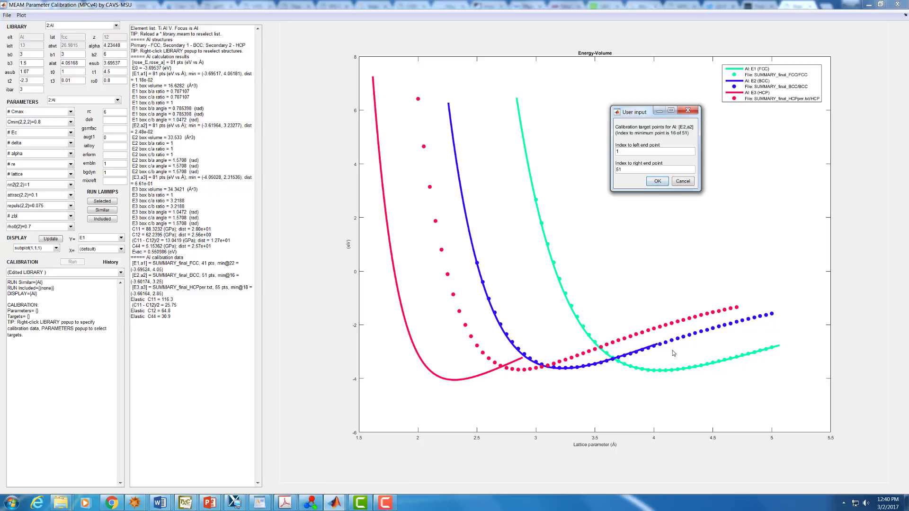
pyautogui.press('Tab')
pyautogui.click(664, 183)
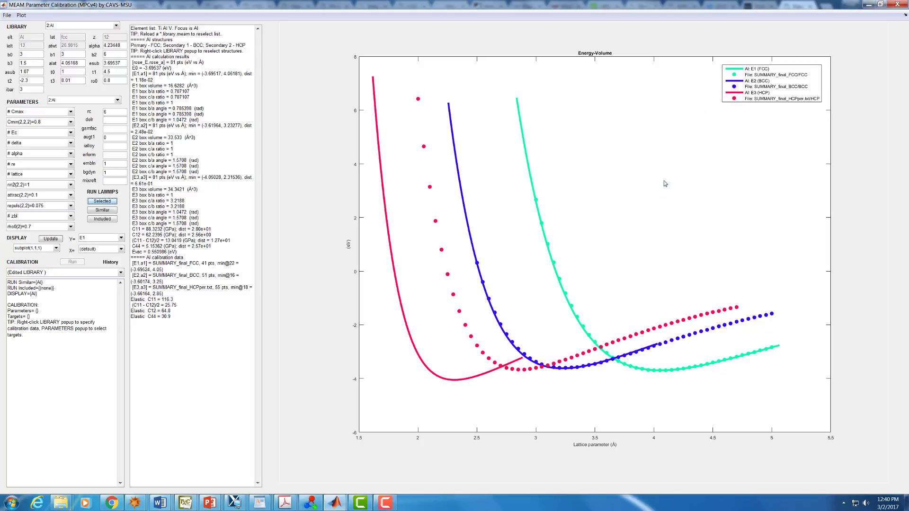
# Add b0 as a calibration parameter with range 2 to 4, starting at 3
pyautogui.rightClick(12, 56)
pyautogui.click(34, 60)
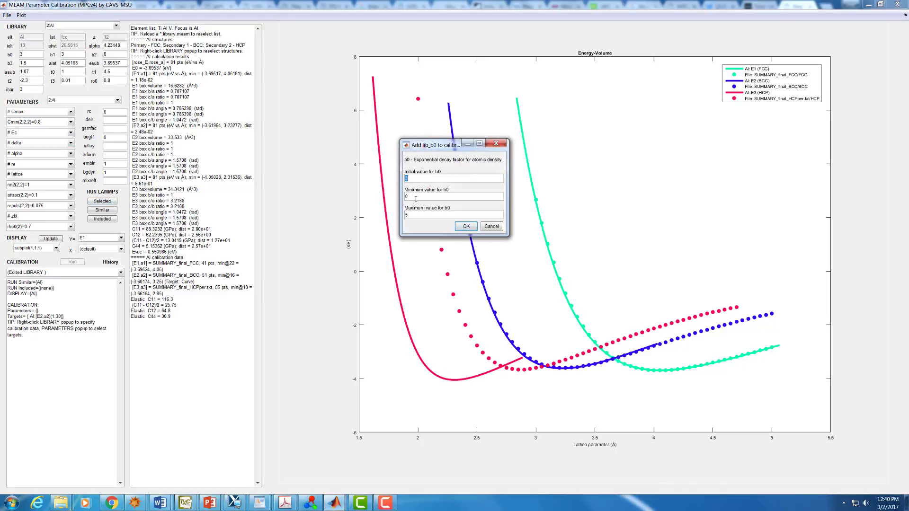
pyautogui.doubleClick(415, 200)
pyautogui.write('2,3,')
pyautogui.write('4')
pyautogui.click(465, 226)
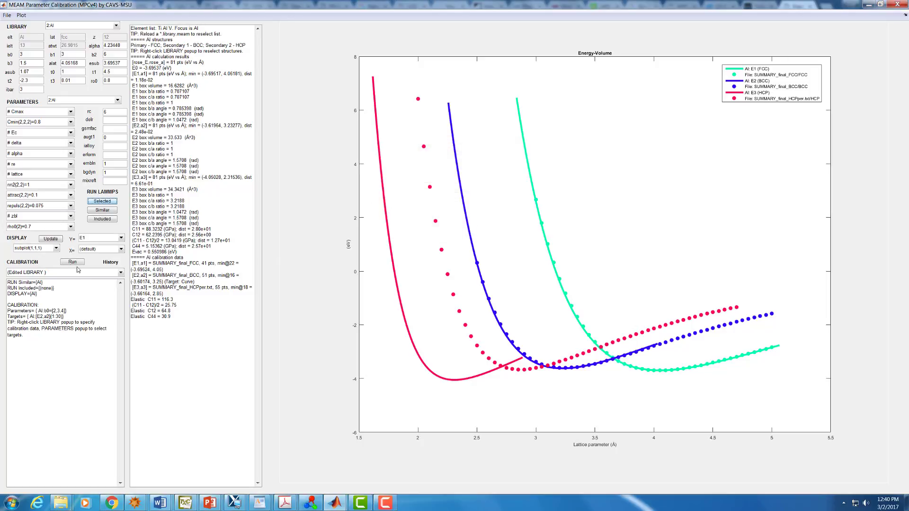
# Run the calibration until the optimization terminates with b0 at 2.90742
pyautogui.click(75, 262)
pyautogui.press('Return')
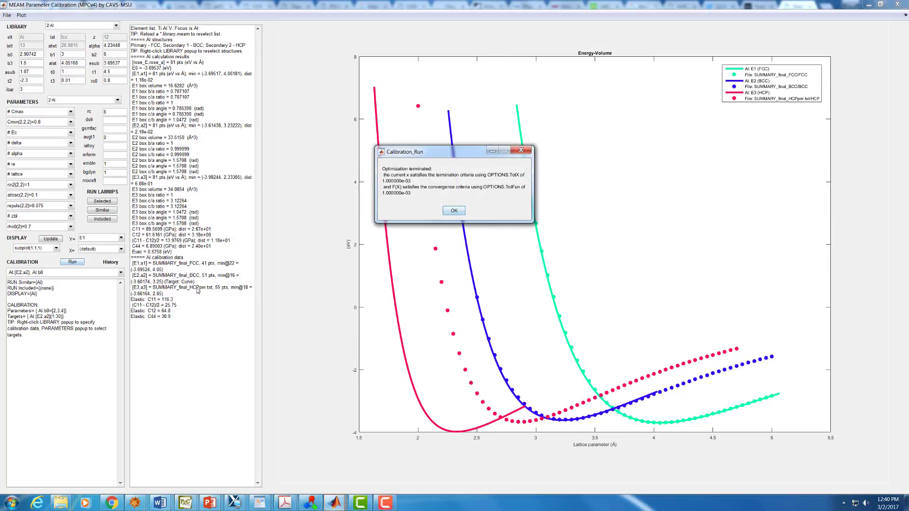
pyautogui.click(454, 211)
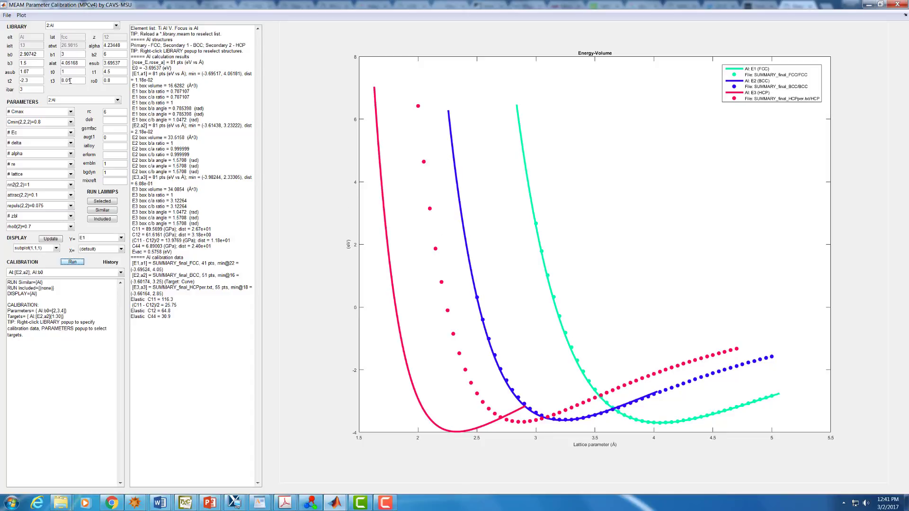
# Change t3 to -2 and recompute the three structures
pyautogui.moveTo(54, 83)
pyautogui.doubleClick(76, 82)
pyautogui.write('-2')
pyautogui.click(109, 204)
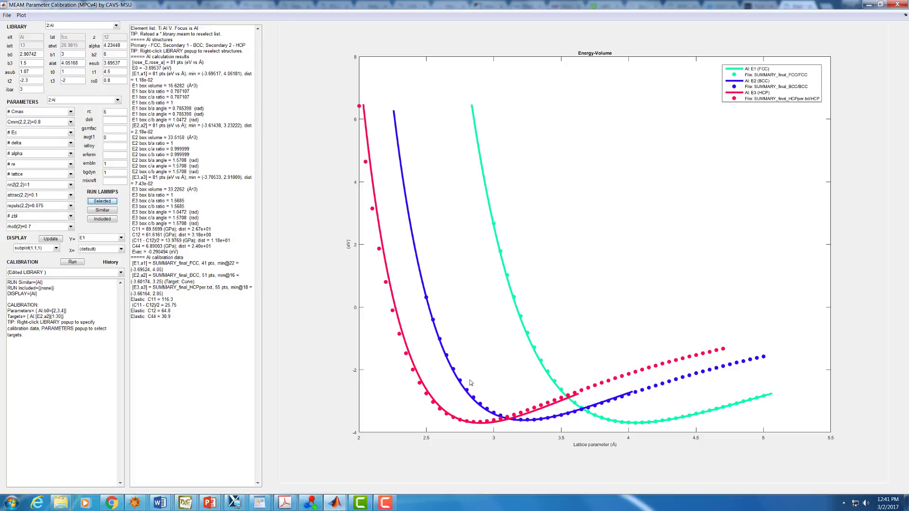
# Run a six-value t3 parametric study from -5 to 0, then turn off the parametric view
pyautogui.rightClick(54, 81)
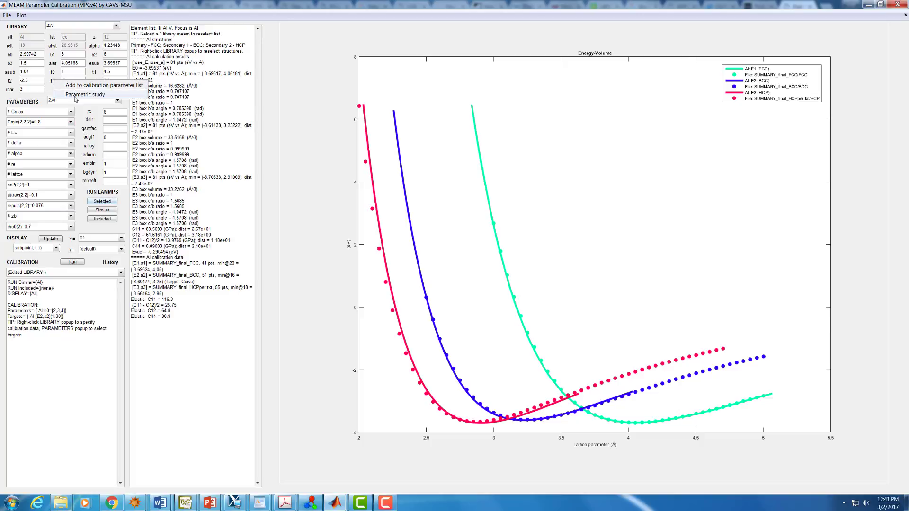
pyautogui.click(76, 97)
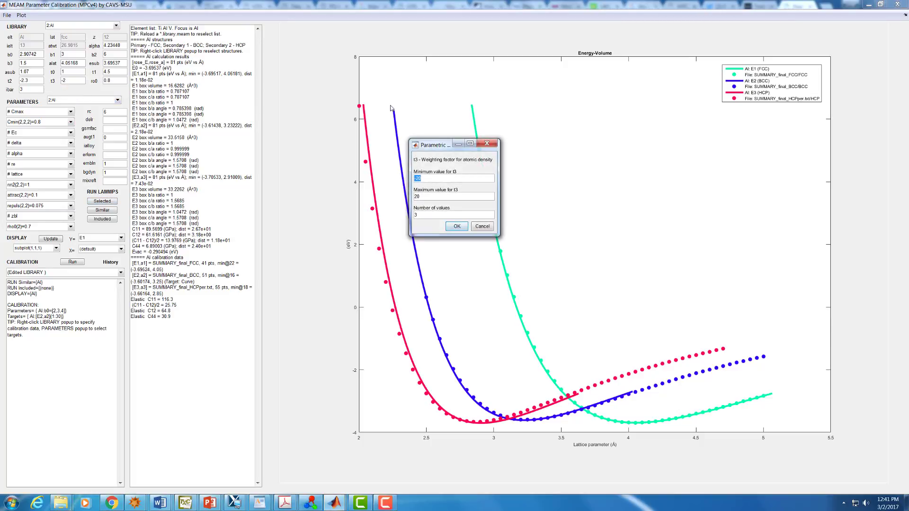
pyautogui.write('-5')
pyautogui.press('Tab')
pyautogui.write('0')
pyautogui.press('BackSpace')
pyautogui.write('6')
pyautogui.click(456, 228)
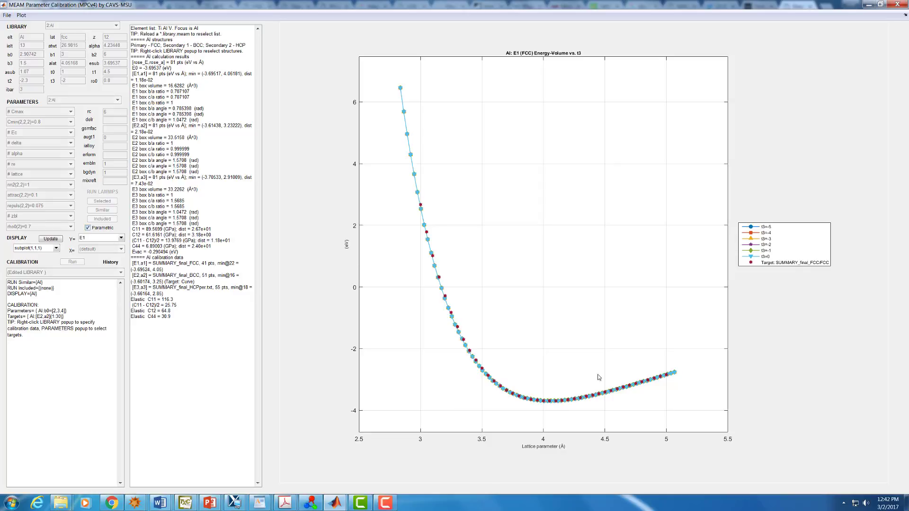
pyautogui.click(87, 228)
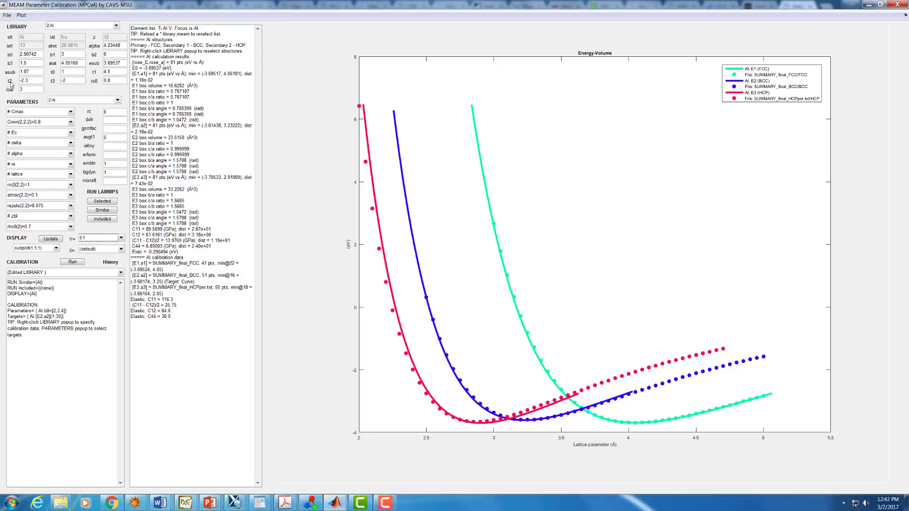
# Run a four-value t2 parametric study from -5 to 5
pyautogui.rightClick(11, 81)
pyautogui.click(35, 97)
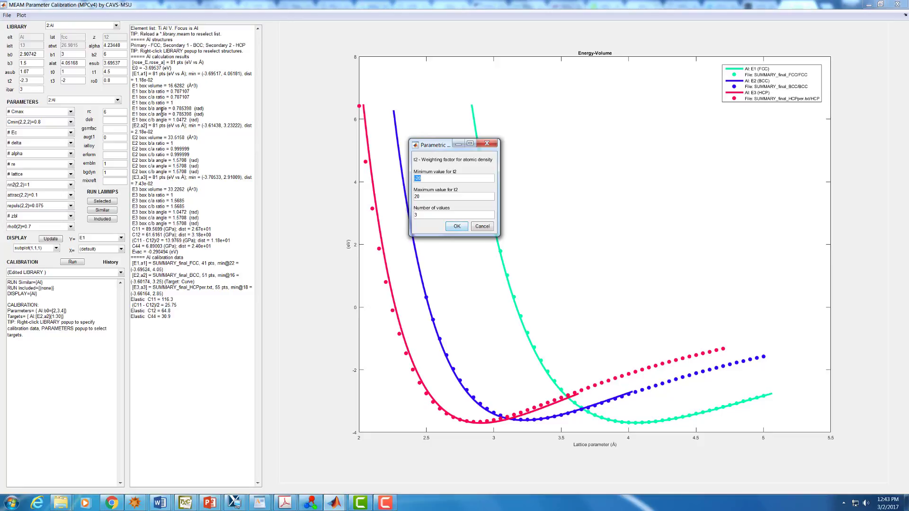
pyautogui.write('-5')
pyautogui.press('Tab')
pyautogui.write('5')
pyautogui.write('4')
pyautogui.click(457, 227)
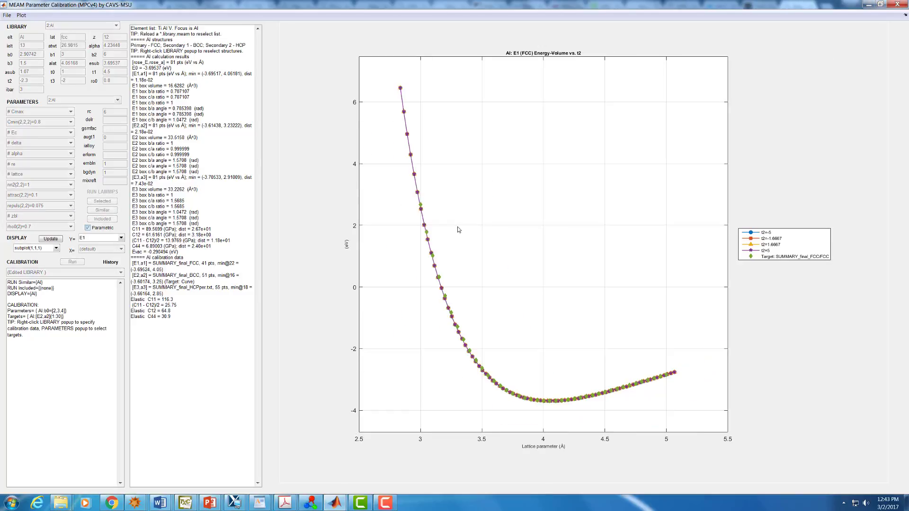
# Plot the elastic constants against t2 in a flat side view, then leave the parametric view
pyautogui.click(89, 237)
pyautogui.click(87, 270)
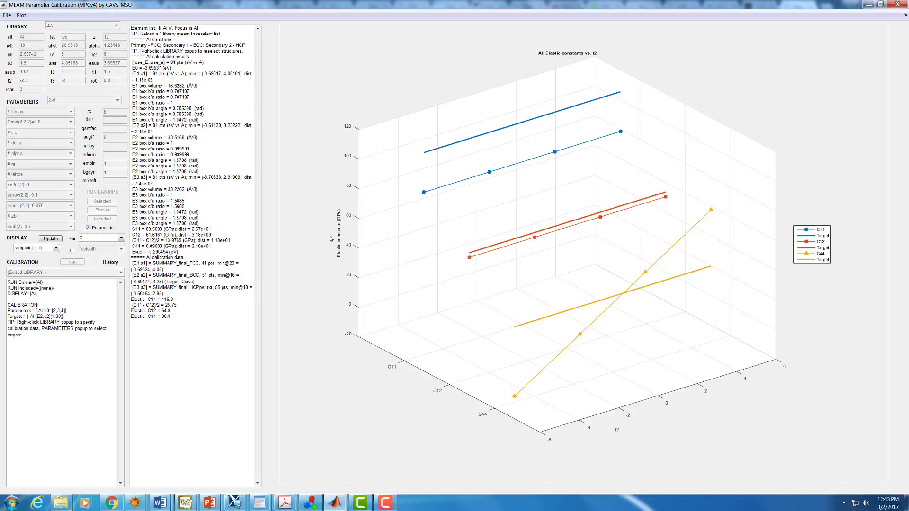
pyautogui.moveTo(678, 327); pyautogui.dragTo(633, 309)
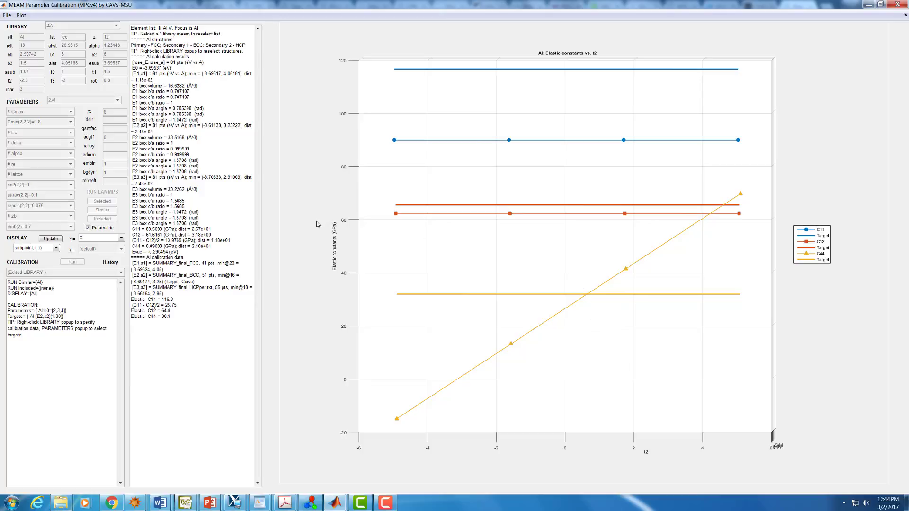
pyautogui.click(88, 229)
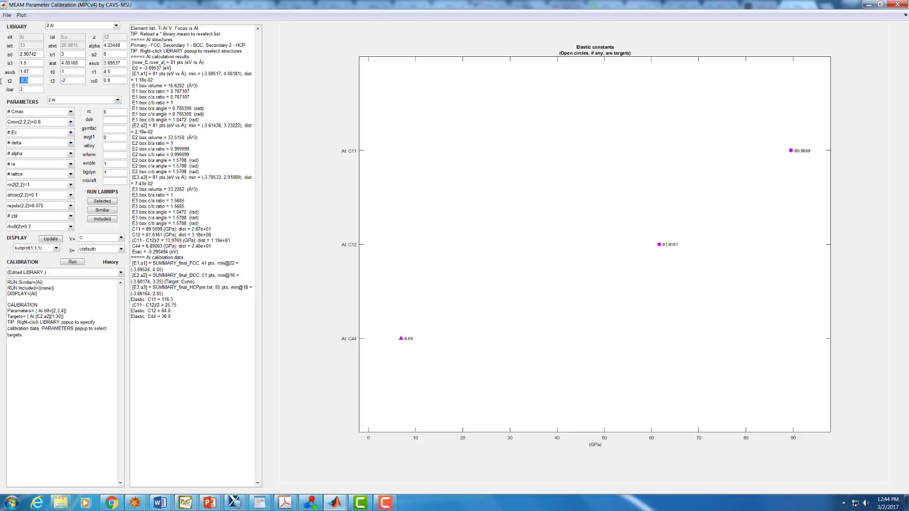
# Set t2 to 0.75, switch the plot to E1 (FCC), and recompute the structures
pyautogui.write('.75')
pyautogui.click(98, 238)
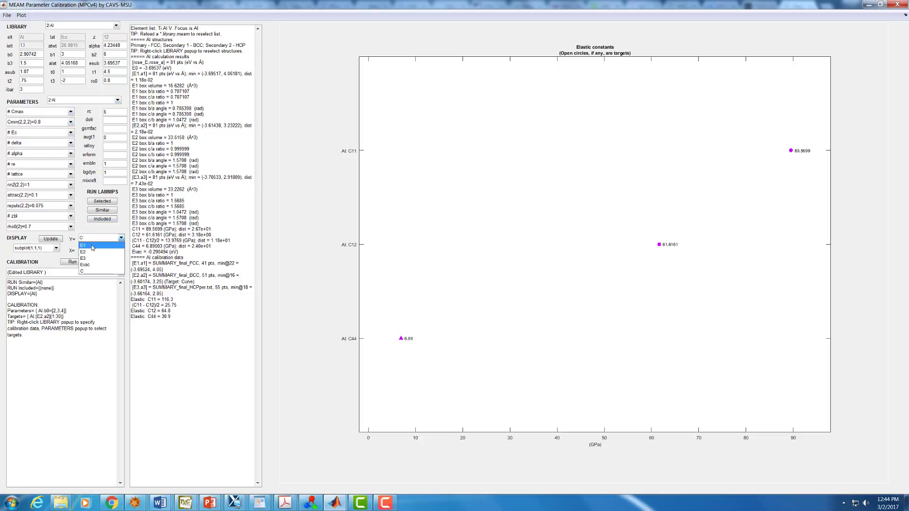
pyautogui.click(93, 246)
pyautogui.click(102, 201)
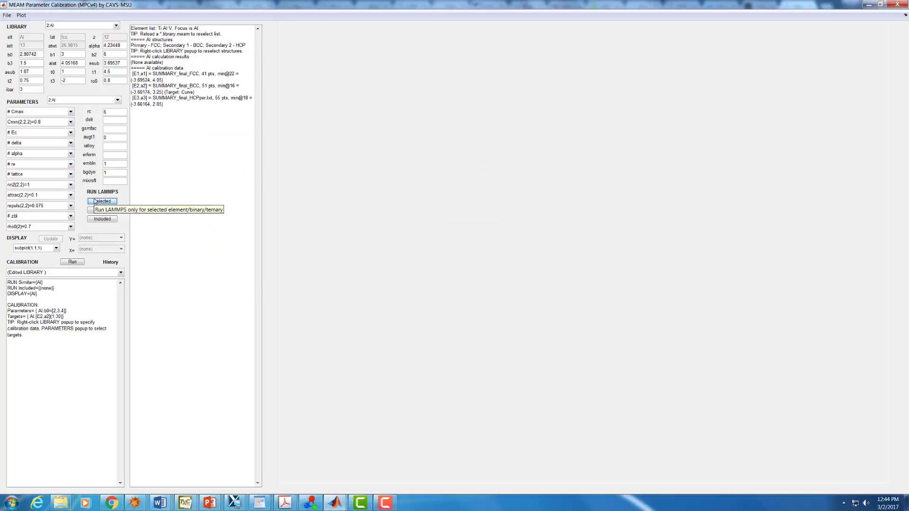